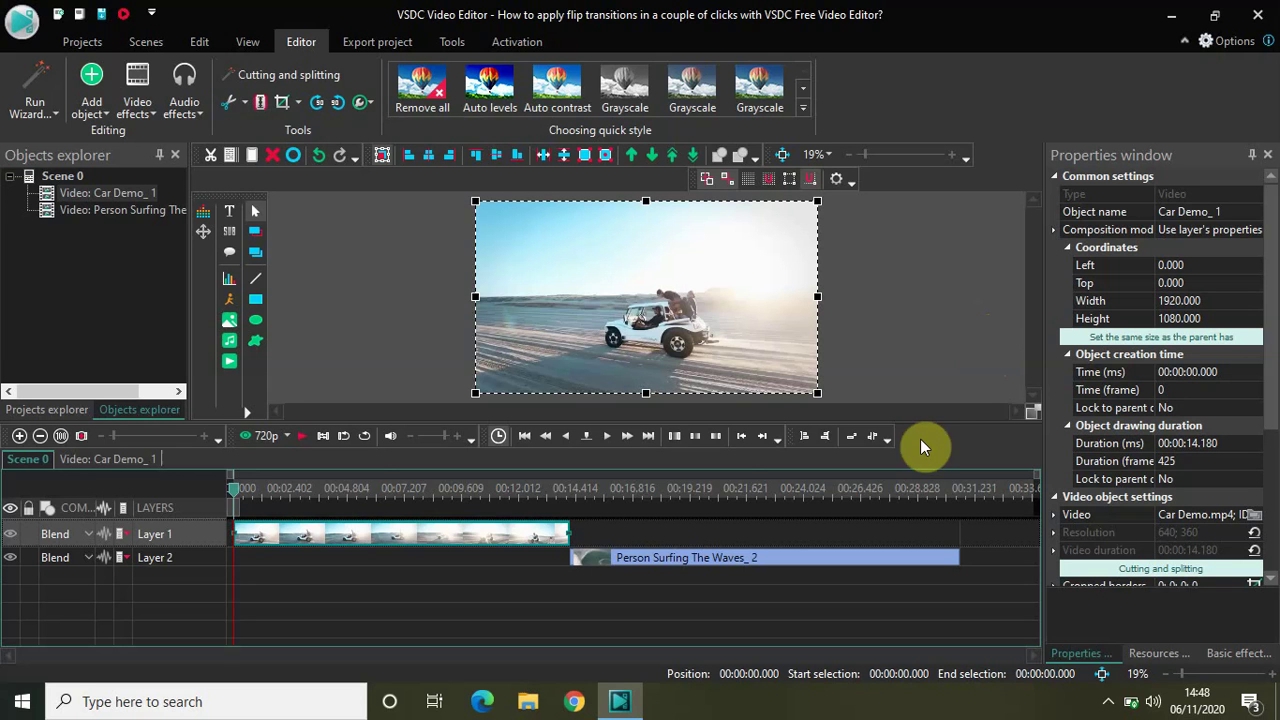
Preview the car clip through into the surfing footage by scrubbing and playing the timeline.
click(323, 494)
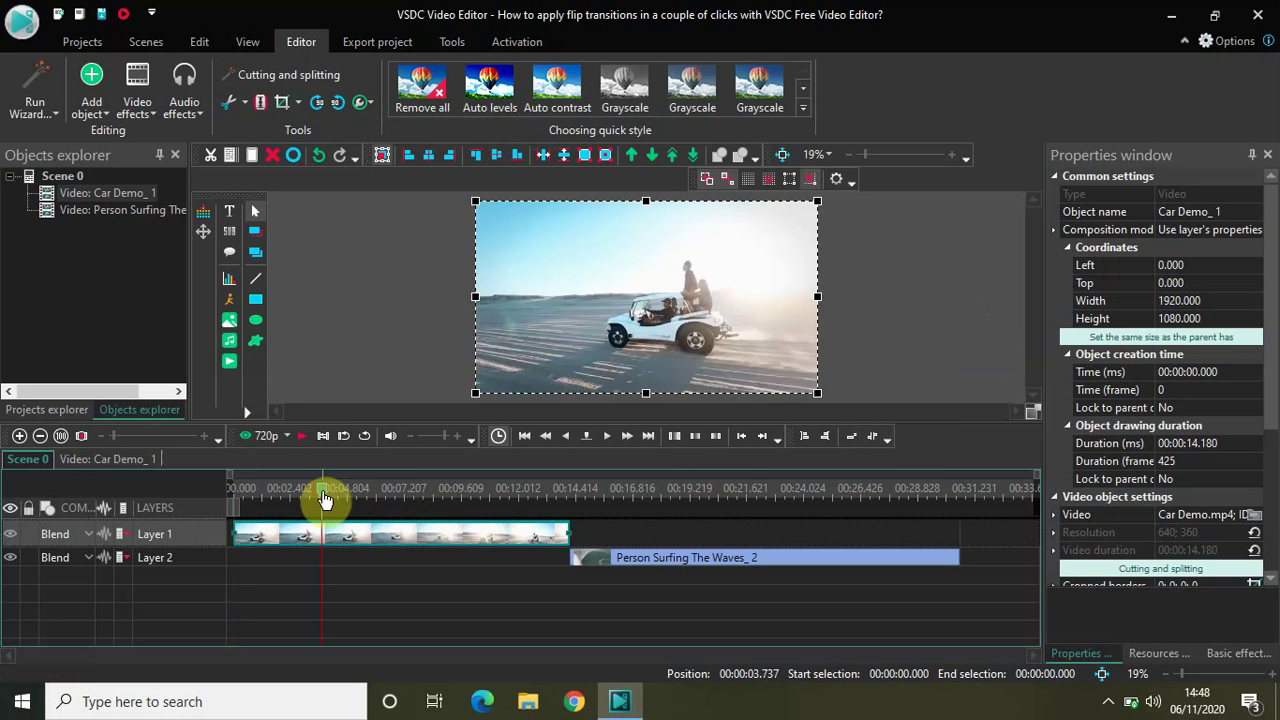
click(733, 494)
drag(733, 500, 446, 520)
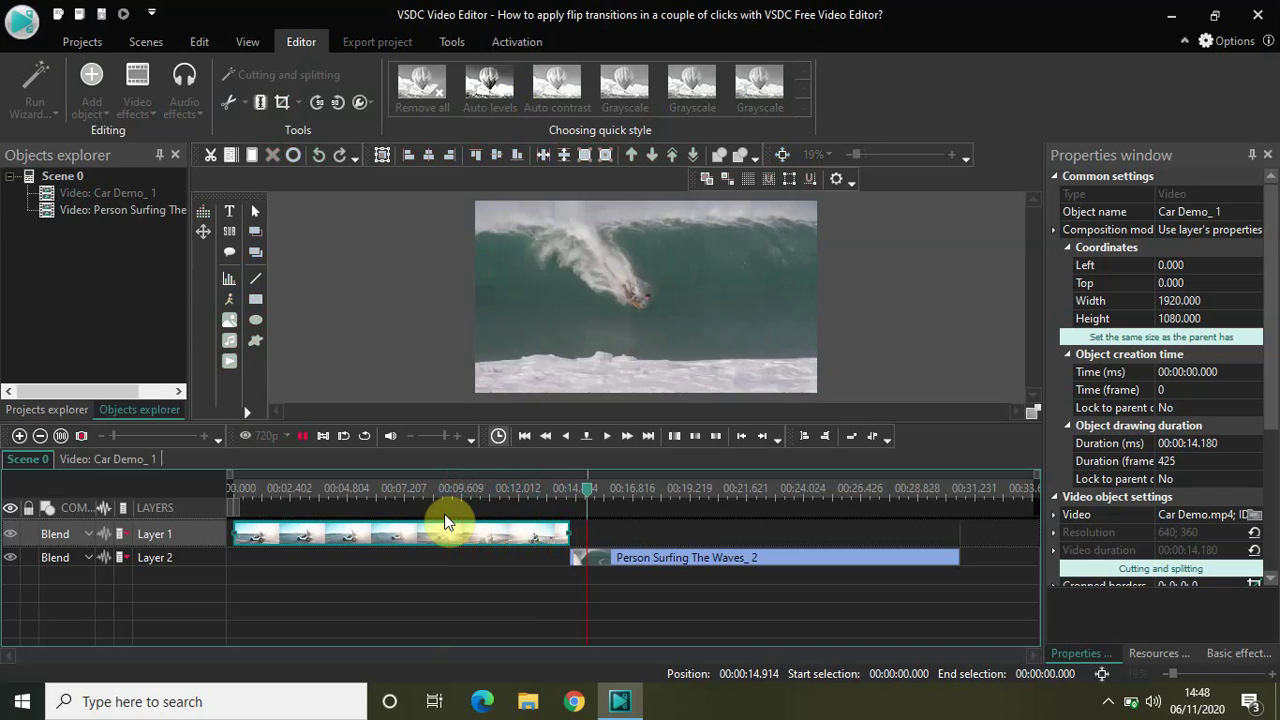
key(space)
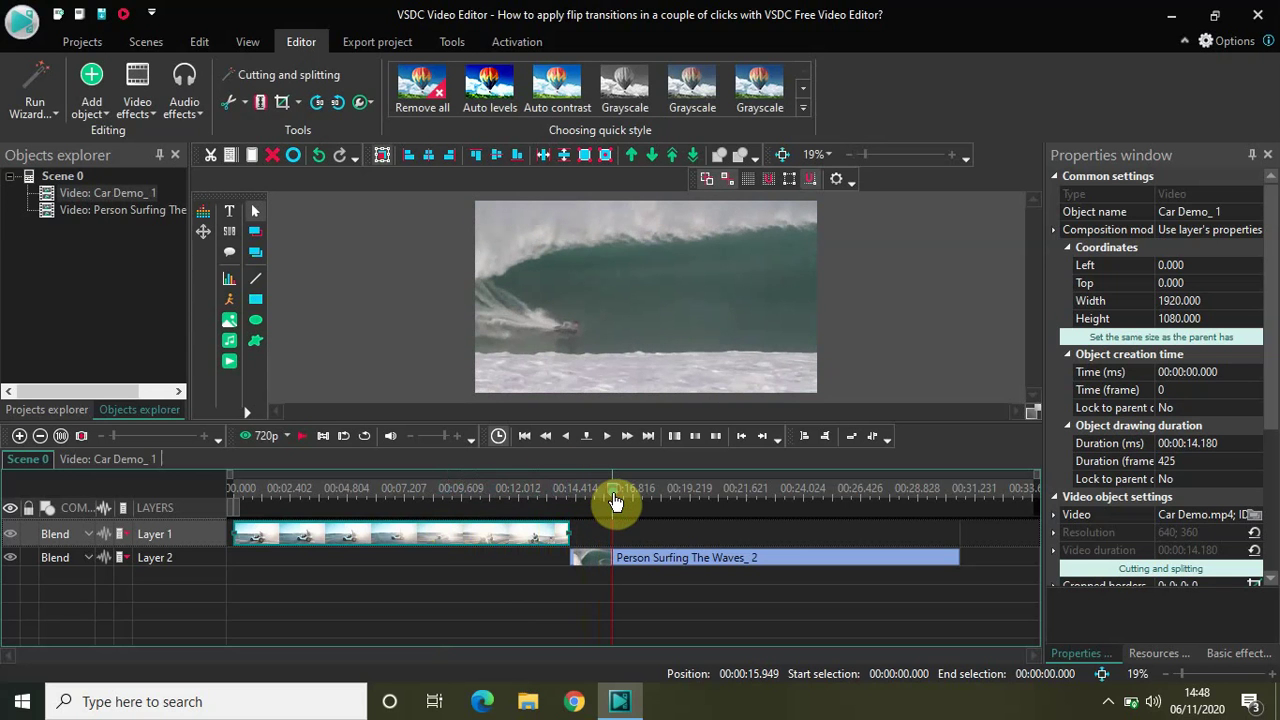
drag(613, 497, 206, 485)
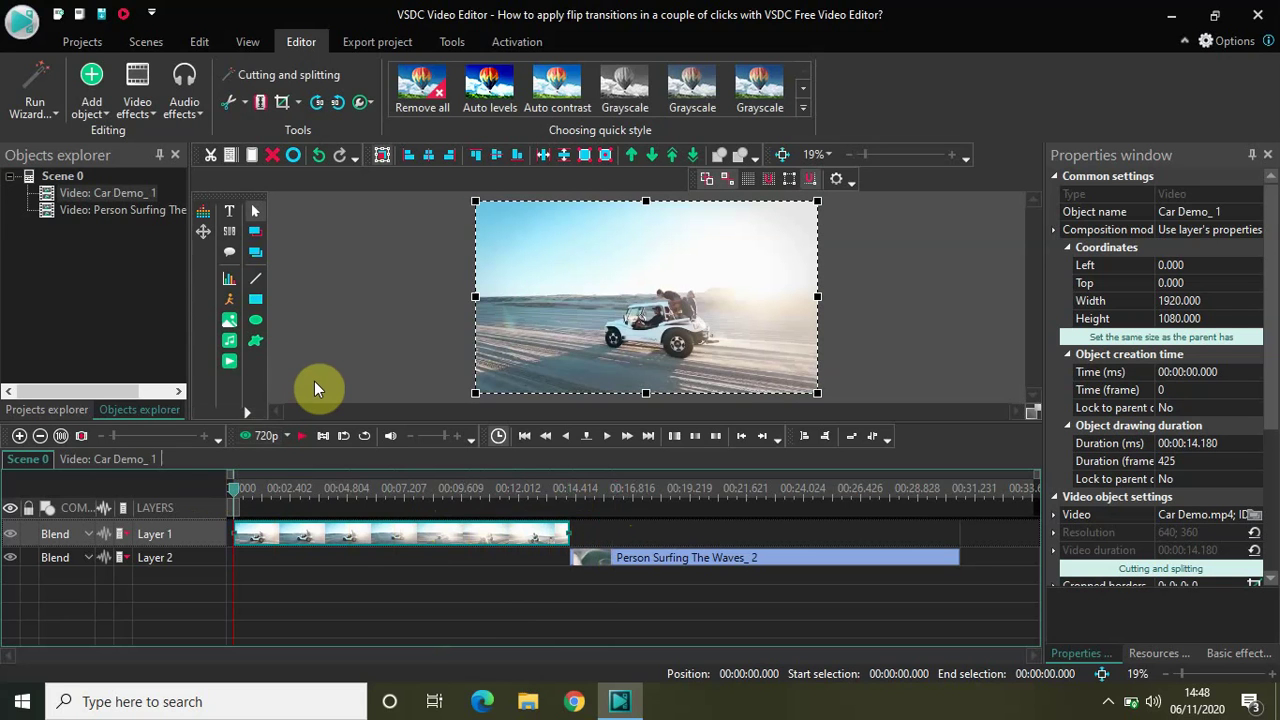
Add a Transforms > Perspective effect spanning the whole Car Demo clip.
double_click(346, 543)
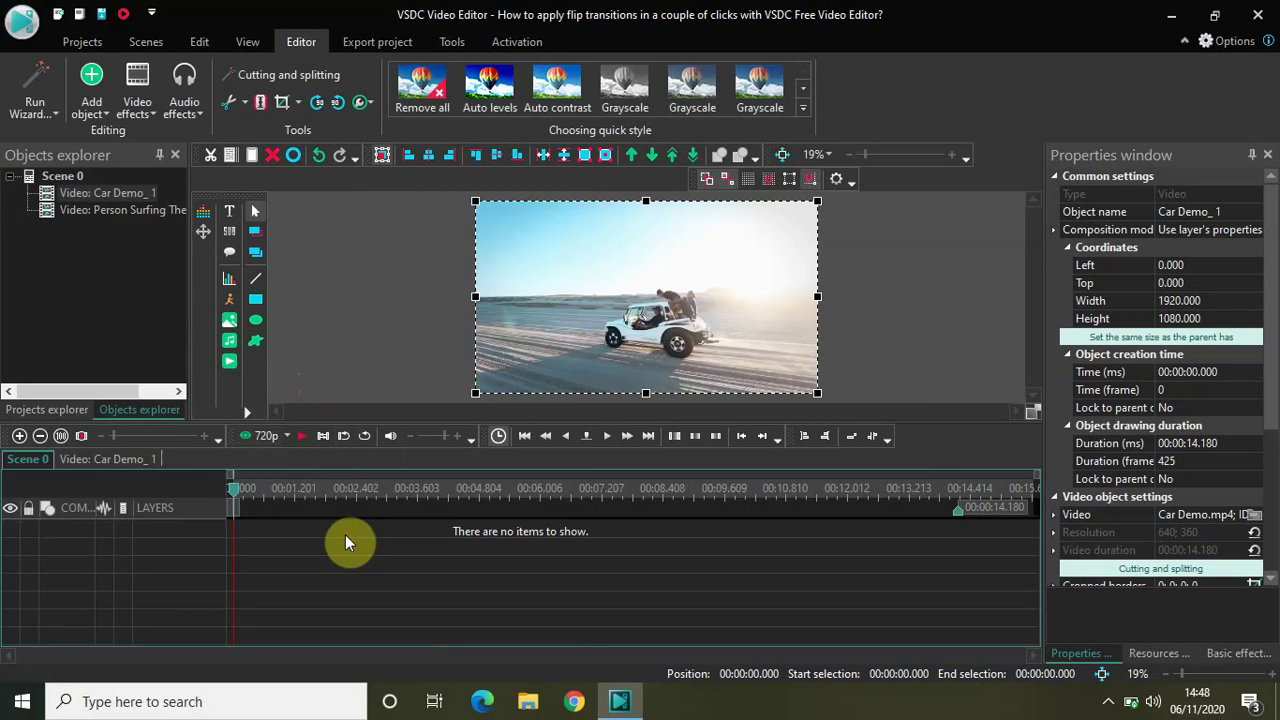
click(137, 105)
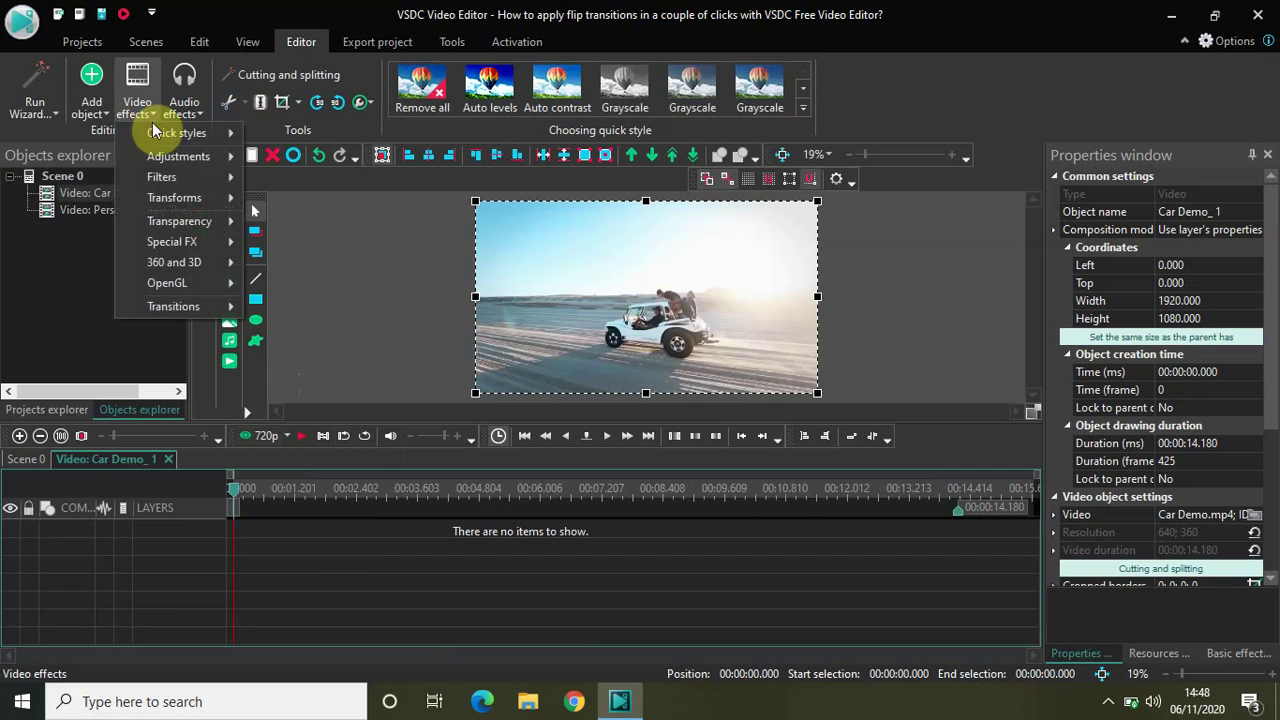
mouse_move(175, 198)
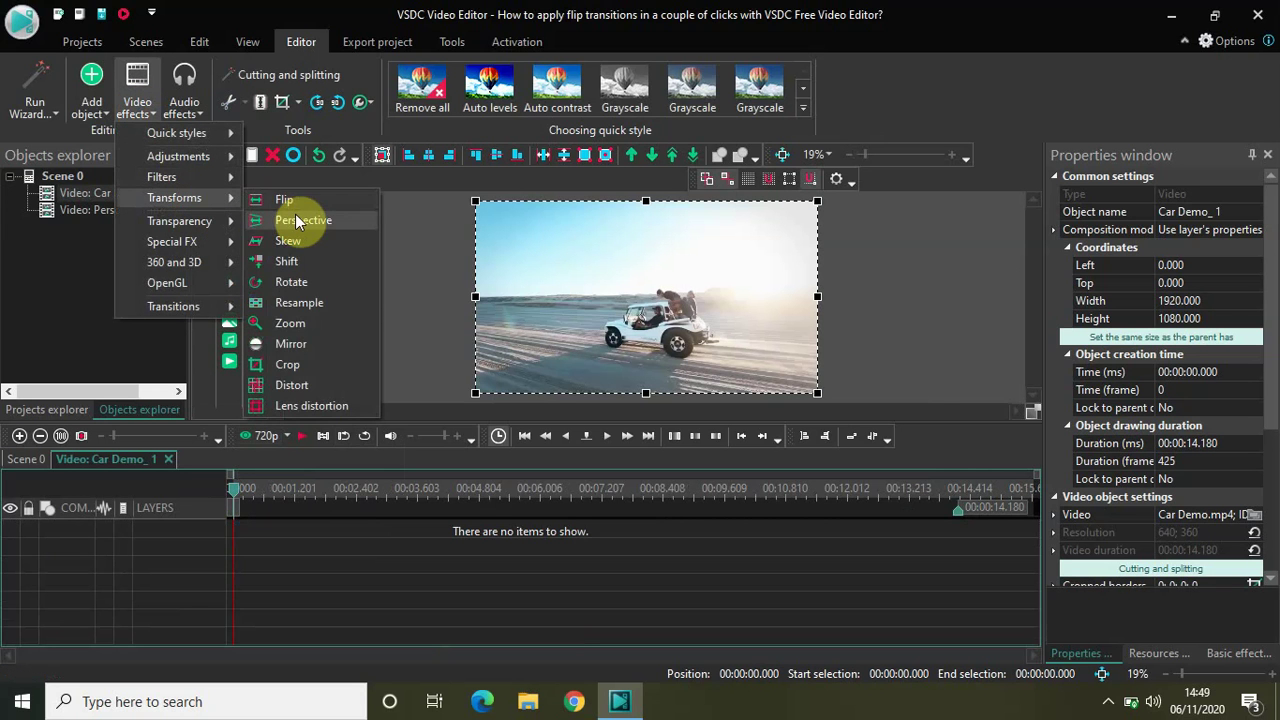
click(295, 218)
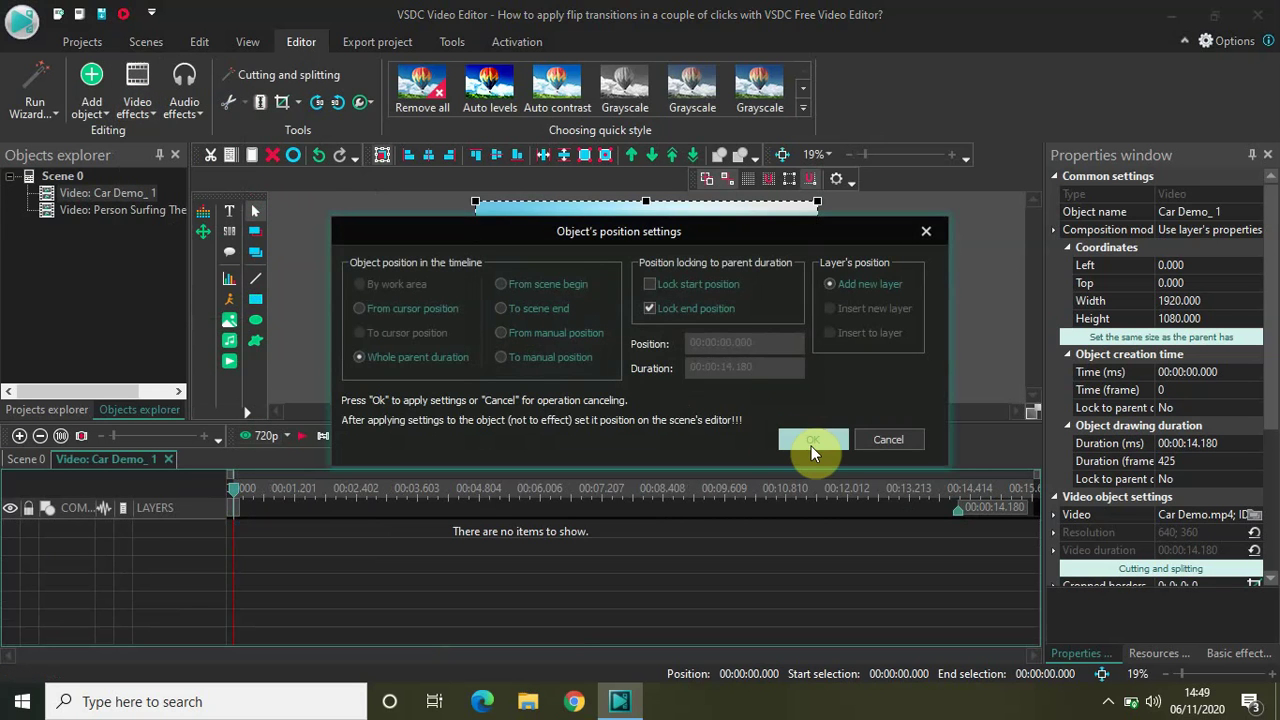
click(811, 446)
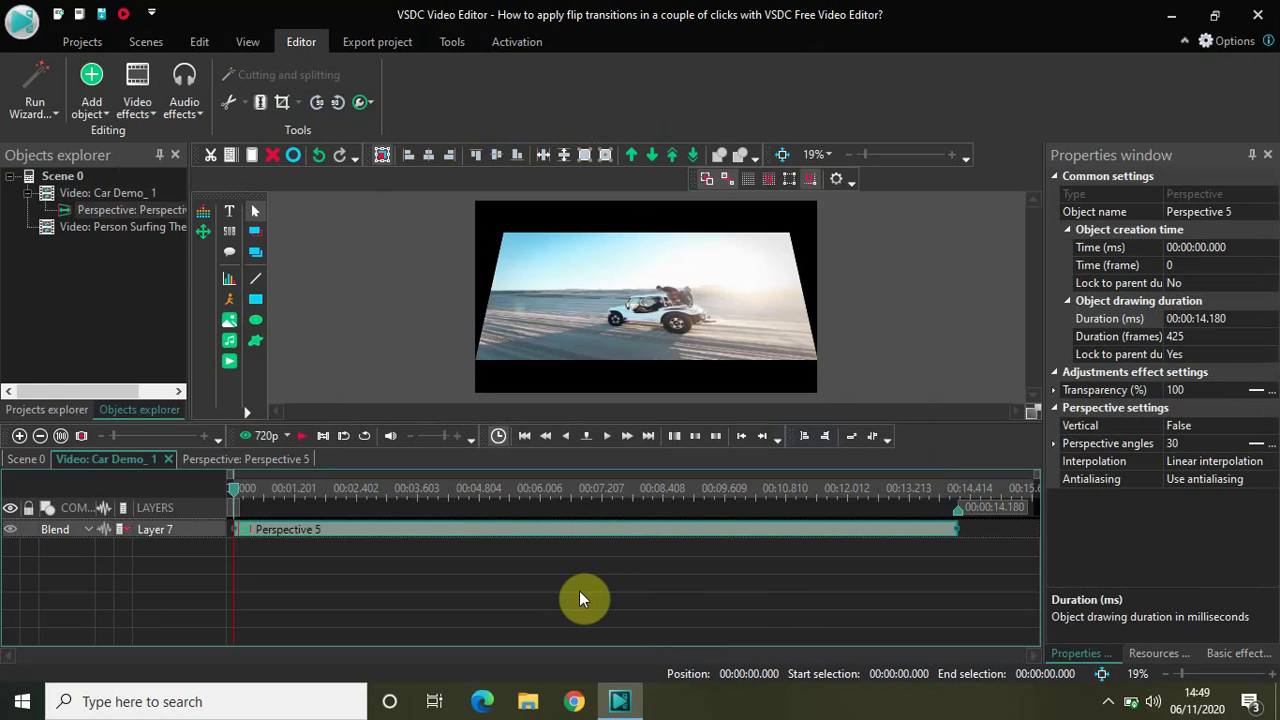
Shorten Perspective 5 to 00:00:00.500 and drag it toward the car clip's end.
click(1248, 316)
key(BackSpace)
key(BackSpace)
key(BackSpace)
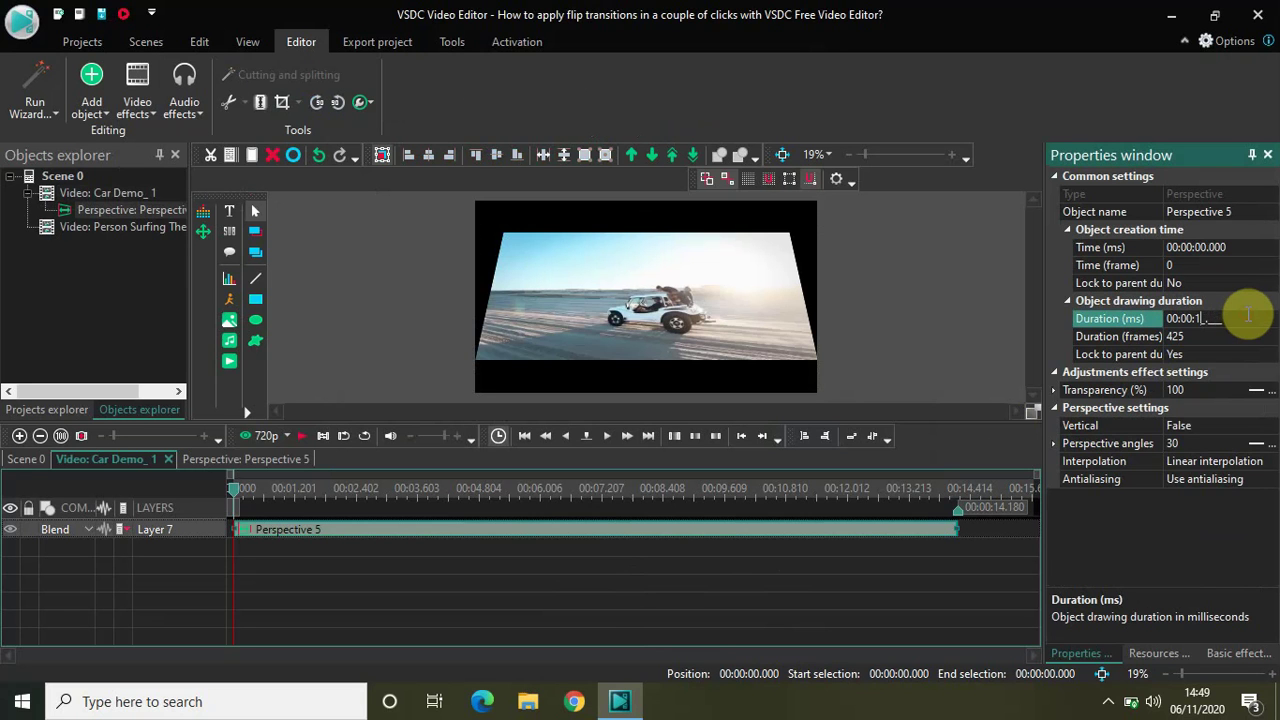
key(BackSpace)
text(0.500)
key(Return)
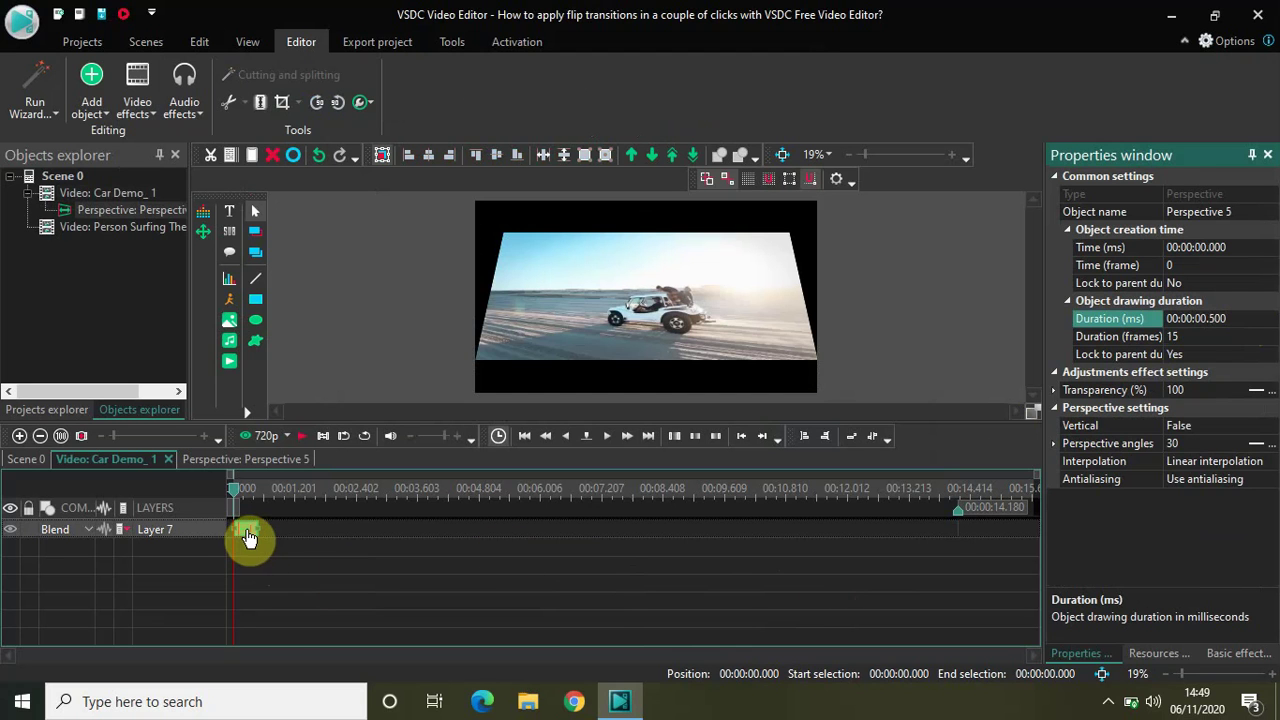
mouse_move(247, 530)
mouse_down()
mouse_move(451, 546)
mouse_move(985, 547)
mouse_move(963, 549)
mouse_move(941, 527)
mouse_up()
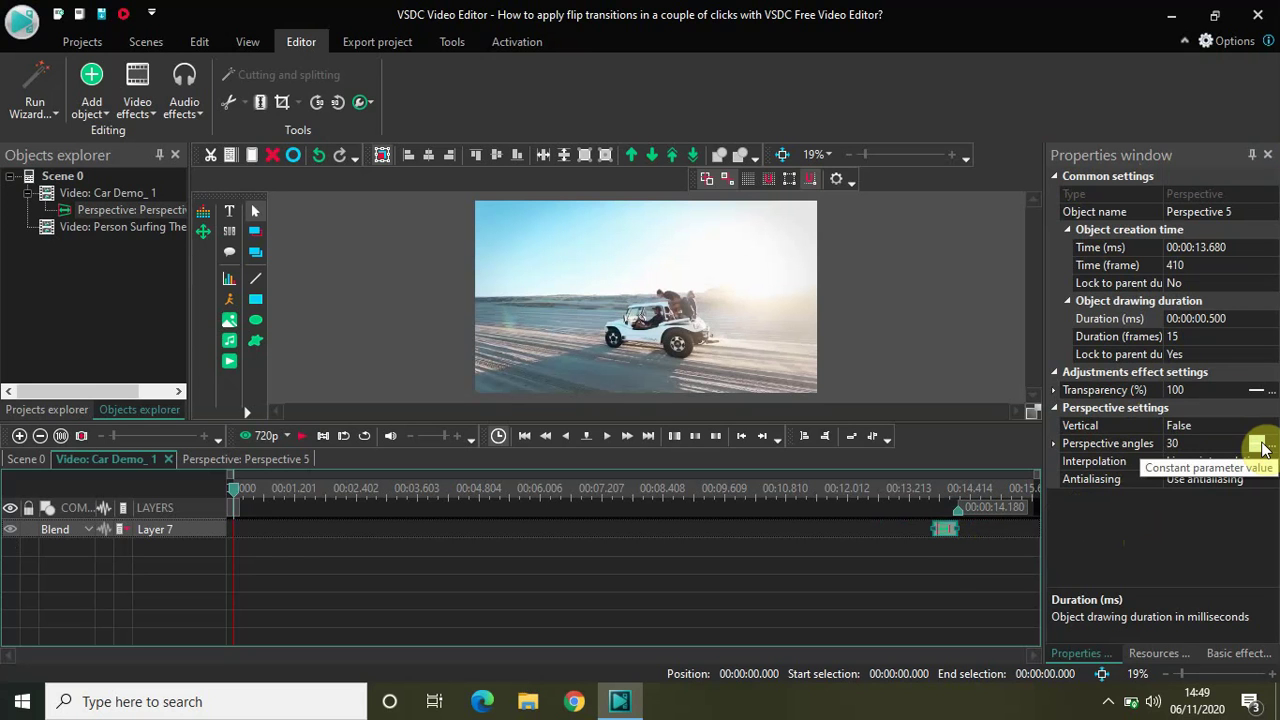
Change Perspective 5's angles from 30; 30 to 0; -90.
click(1262, 446)
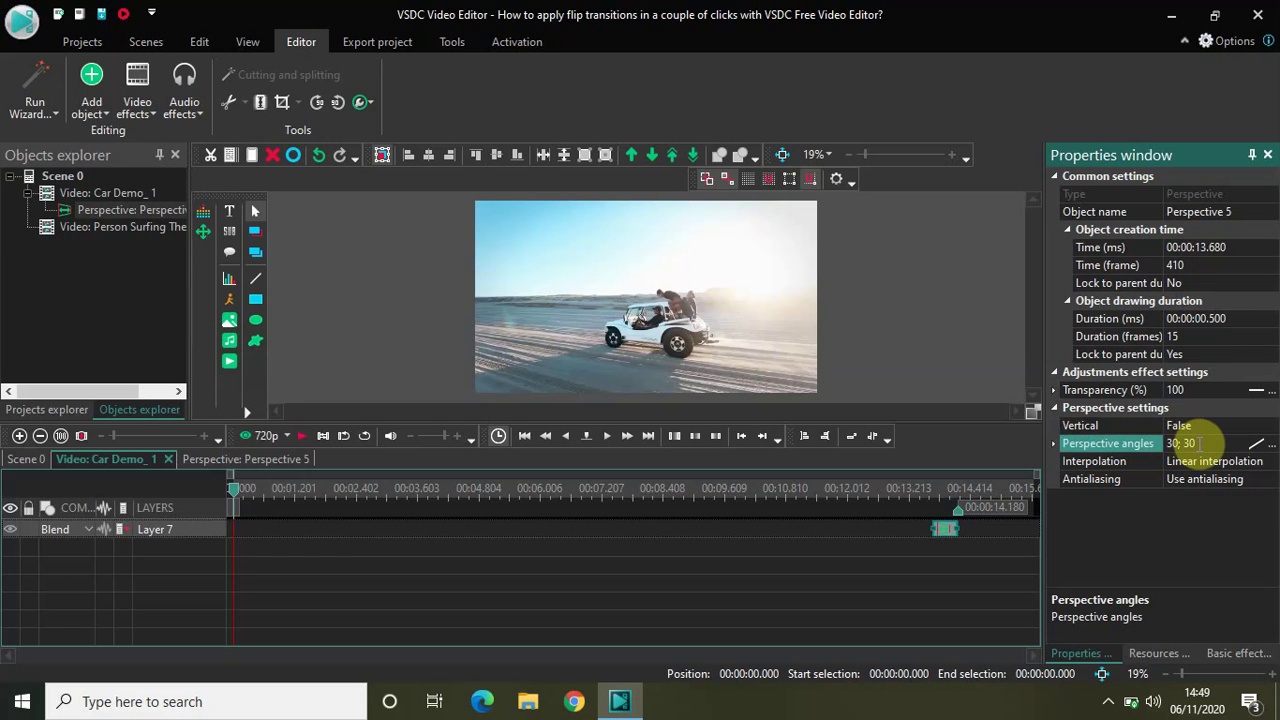
double_click(1208, 443)
key(BackSpace)
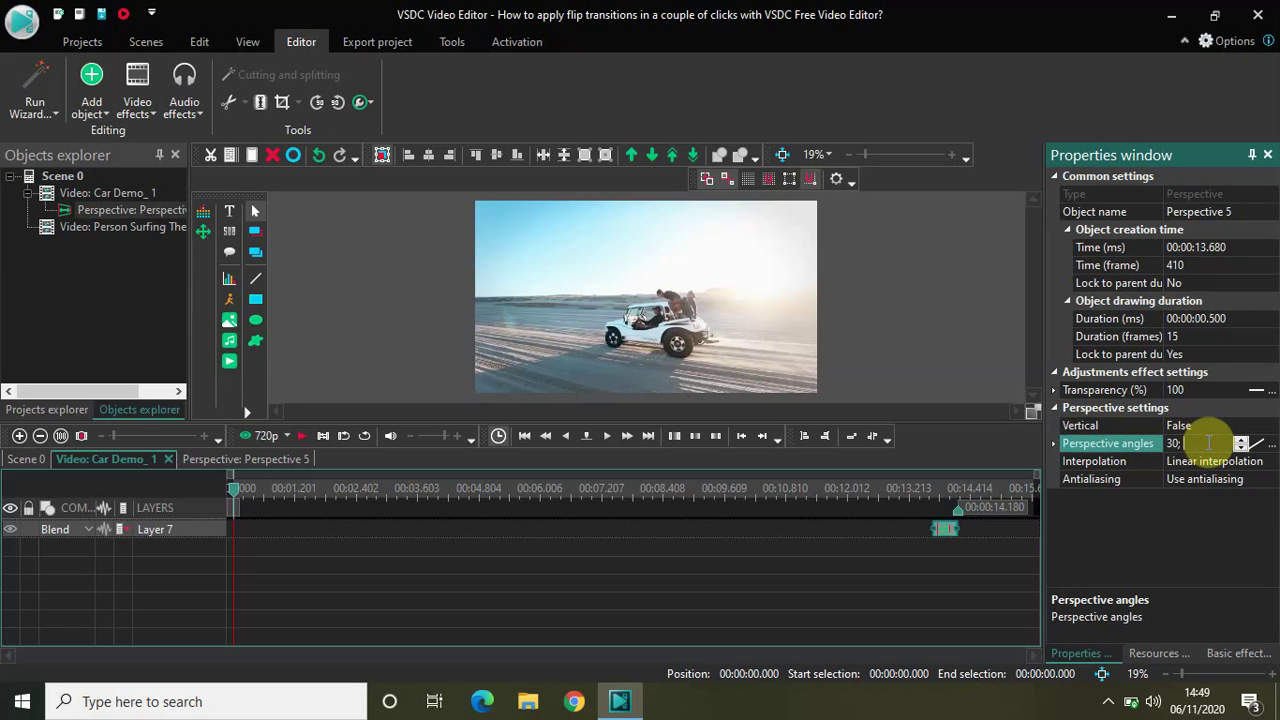
key(BackSpace)
key(BackSpace)
key(BackSpace)
key(BackSpace)
text(0;)
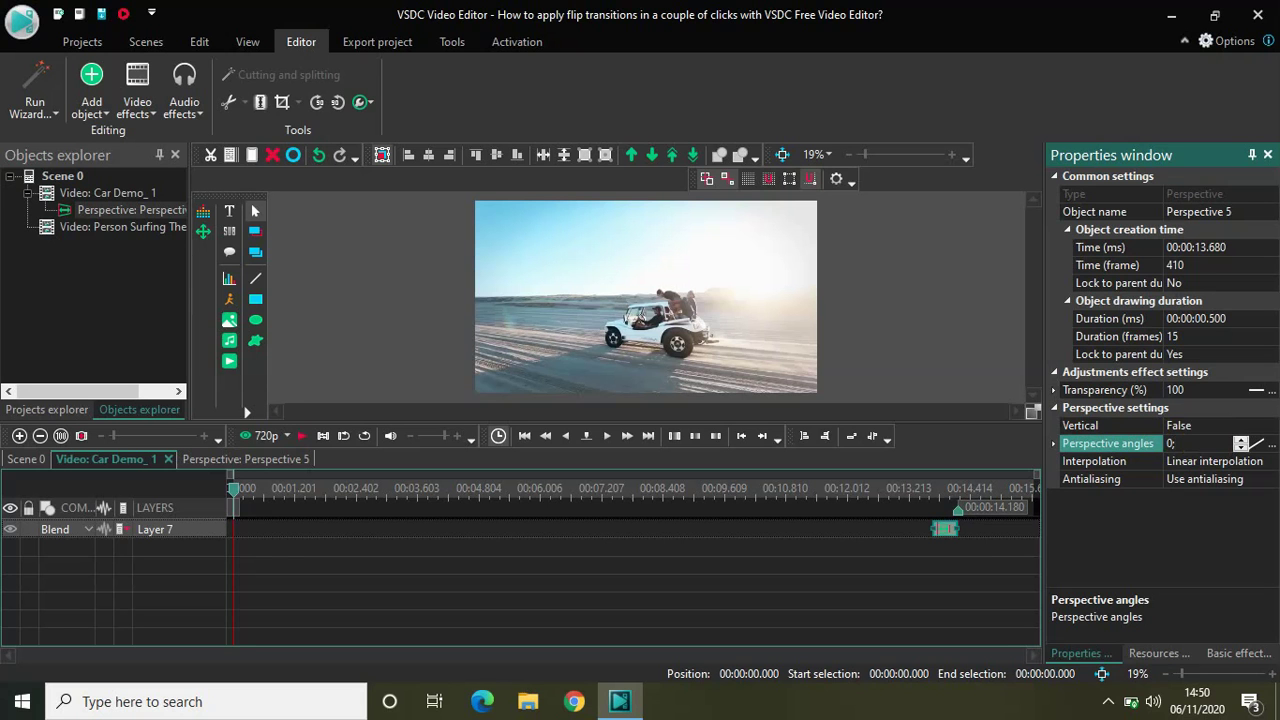
text(-90)
key(Return)
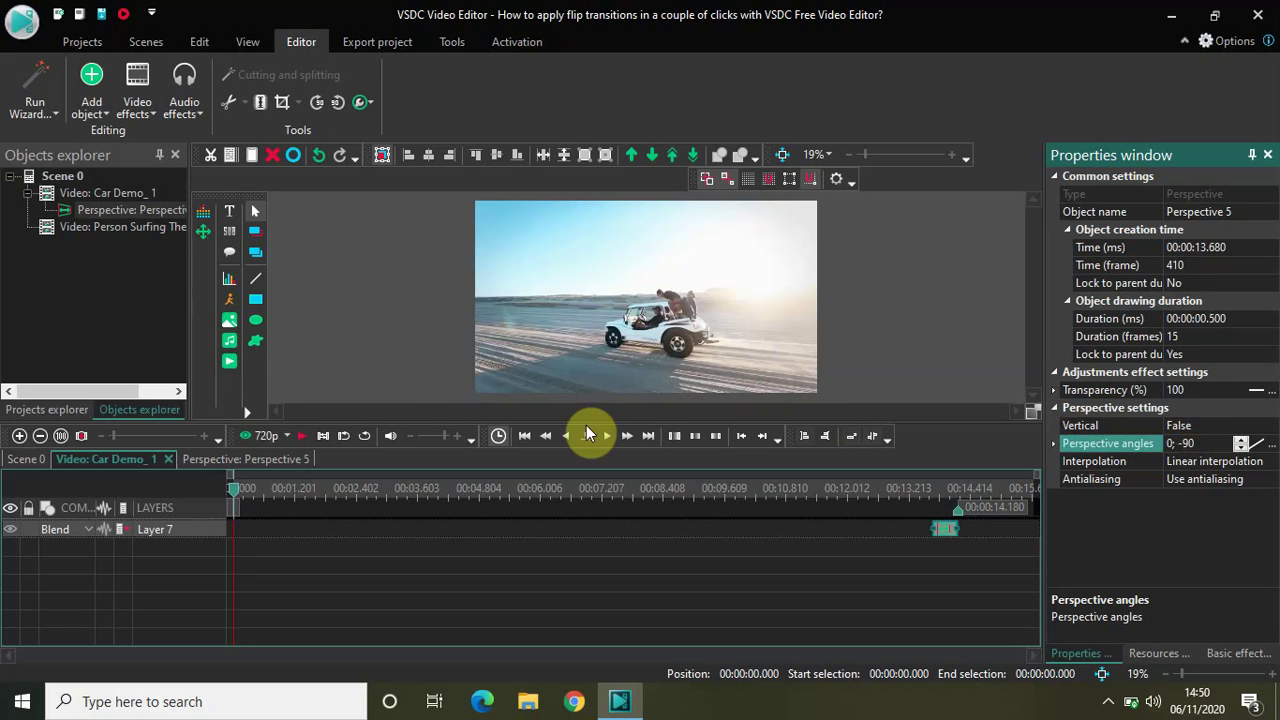
Back in Scene 0, add a full-length Perspective effect to the surfing clip.
click(30, 460)
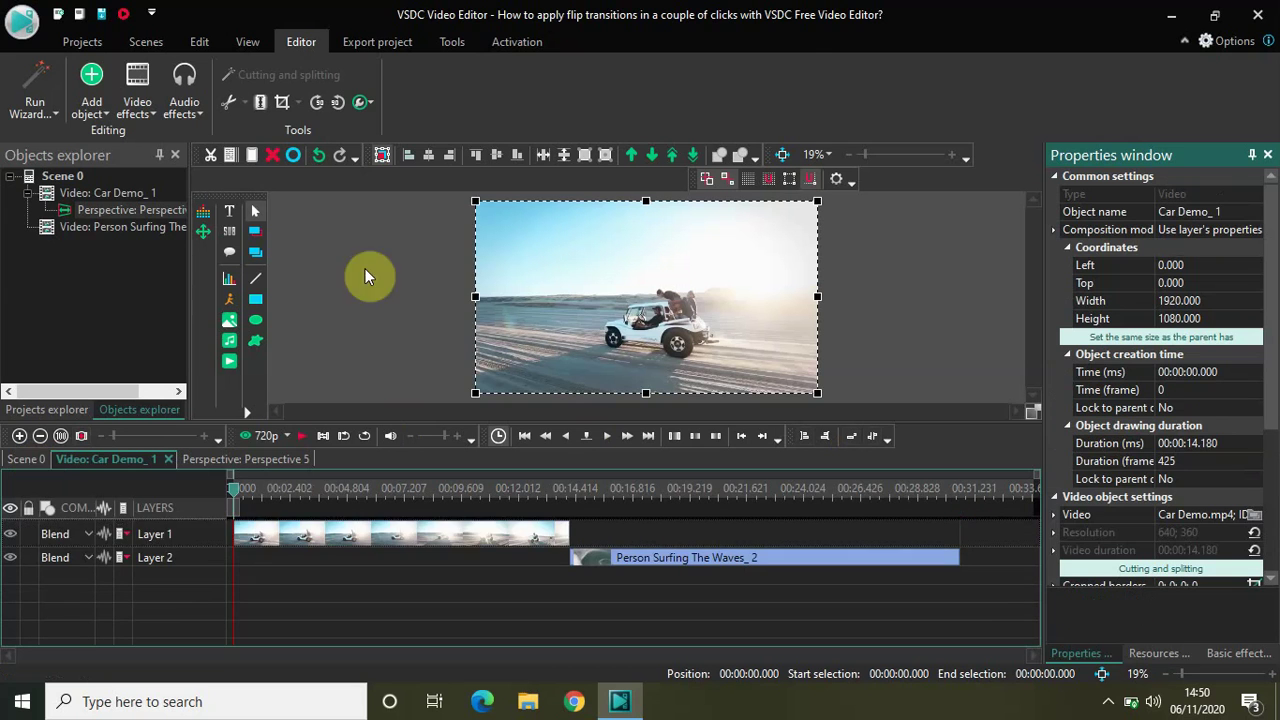
click(681, 559)
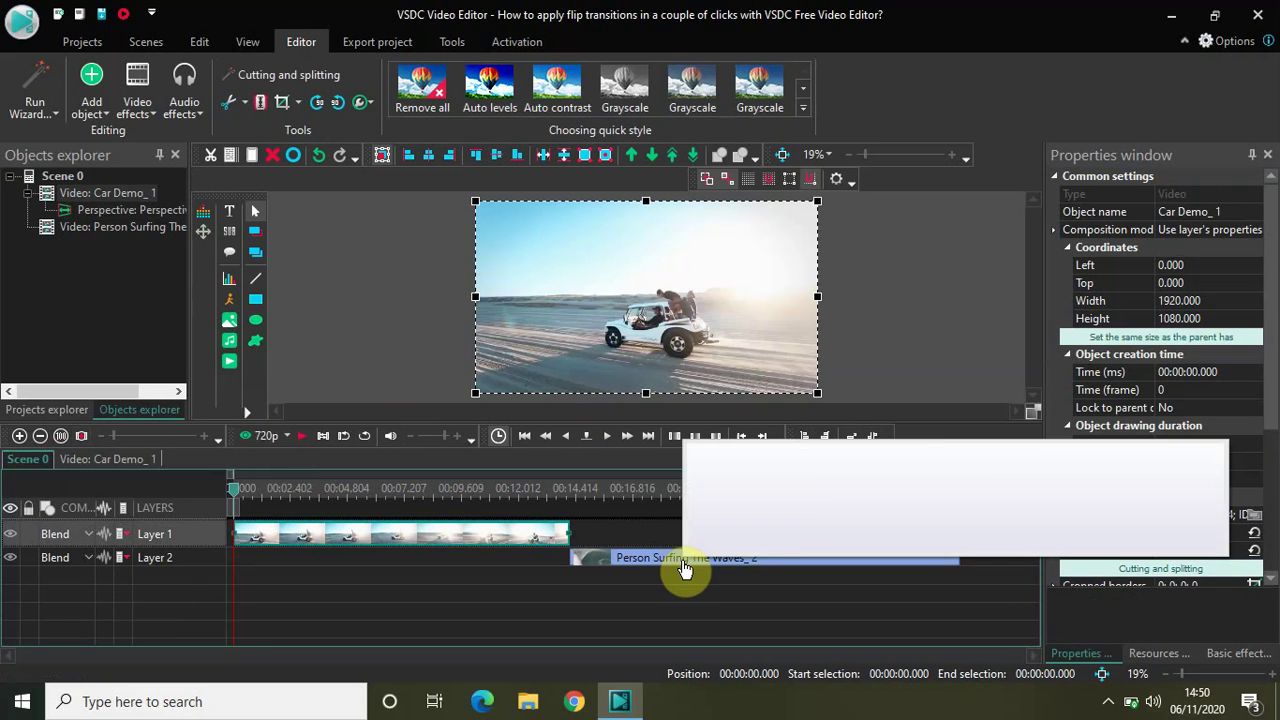
double_click(684, 566)
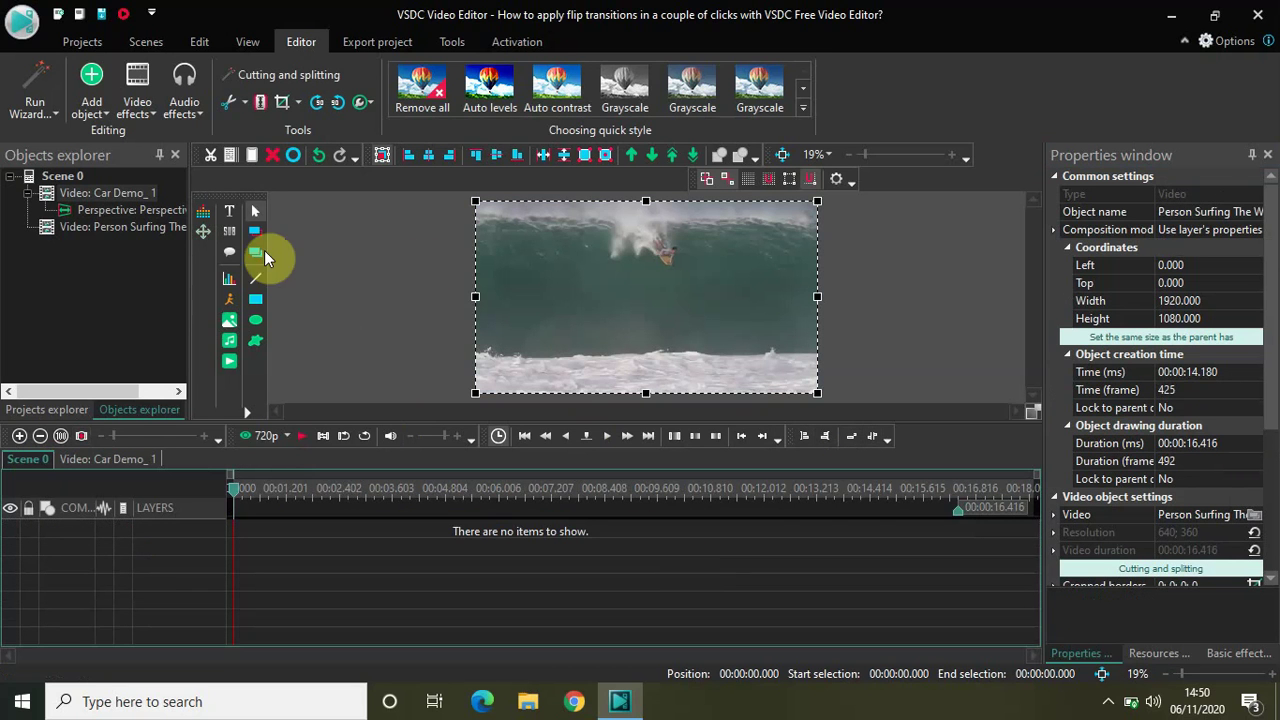
click(145, 119)
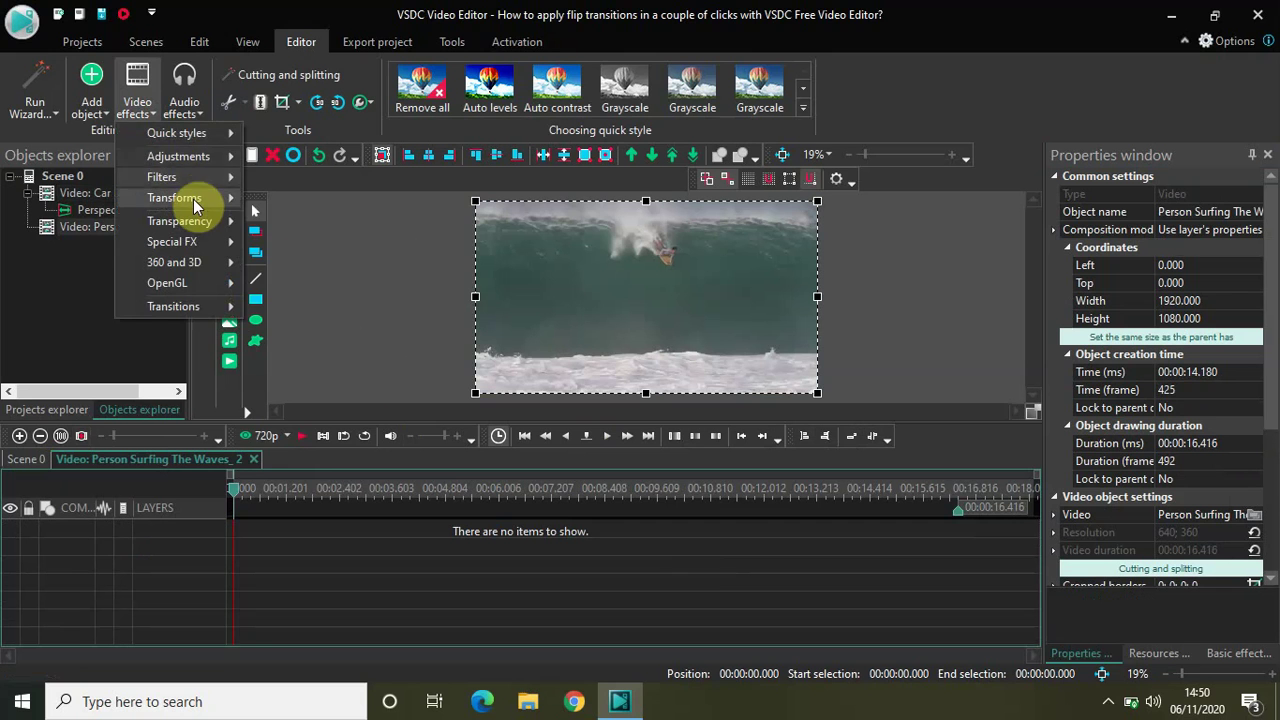
mouse_move(175, 198)
click(296, 200)
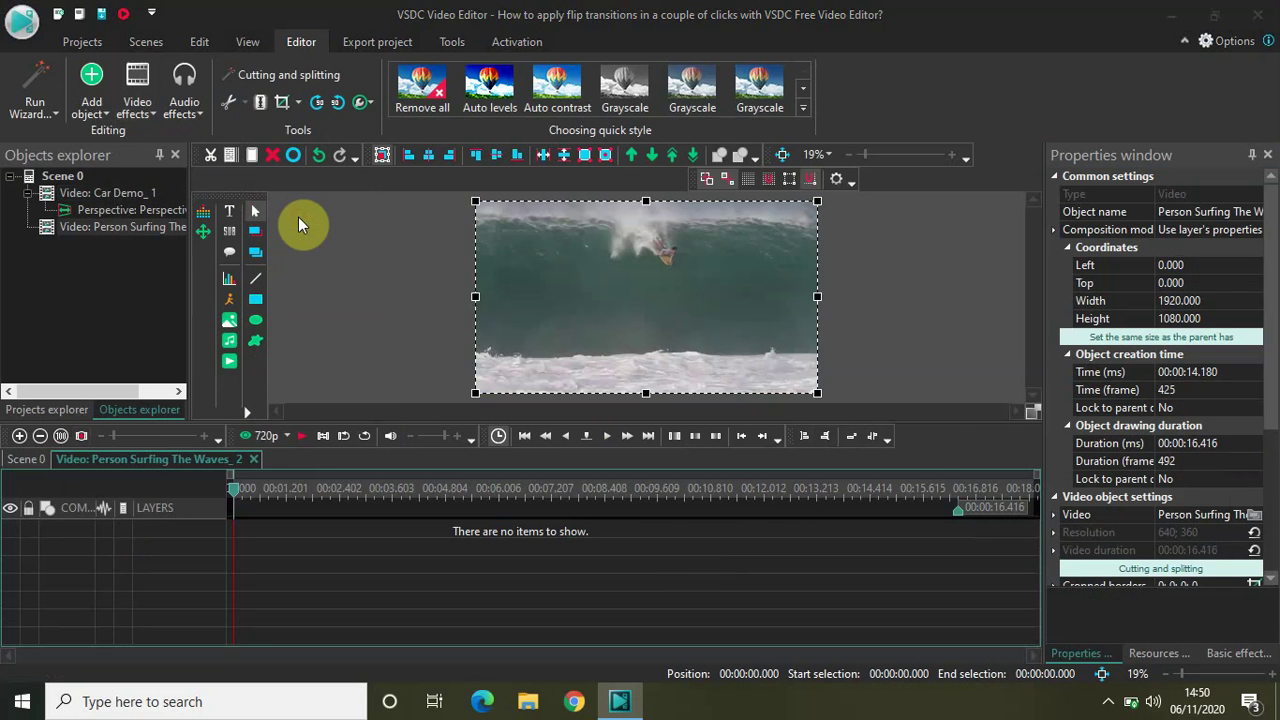
click(821, 439)
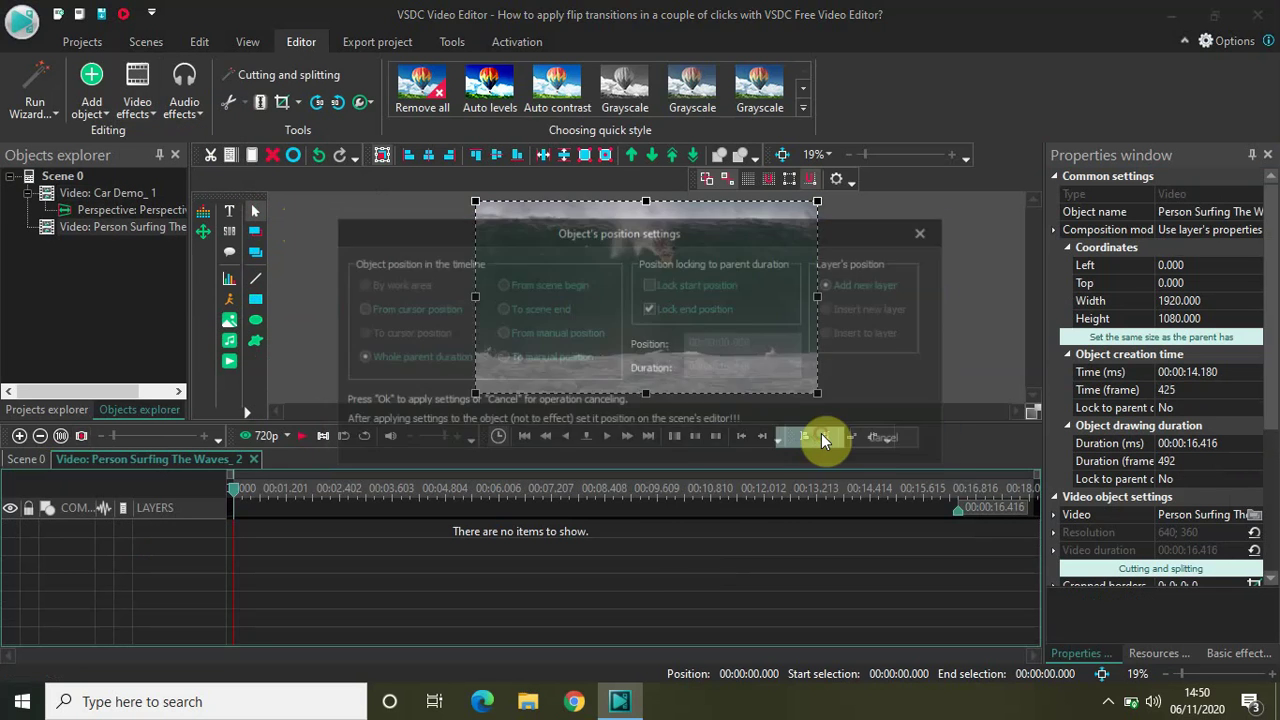
double_click(634, 530)
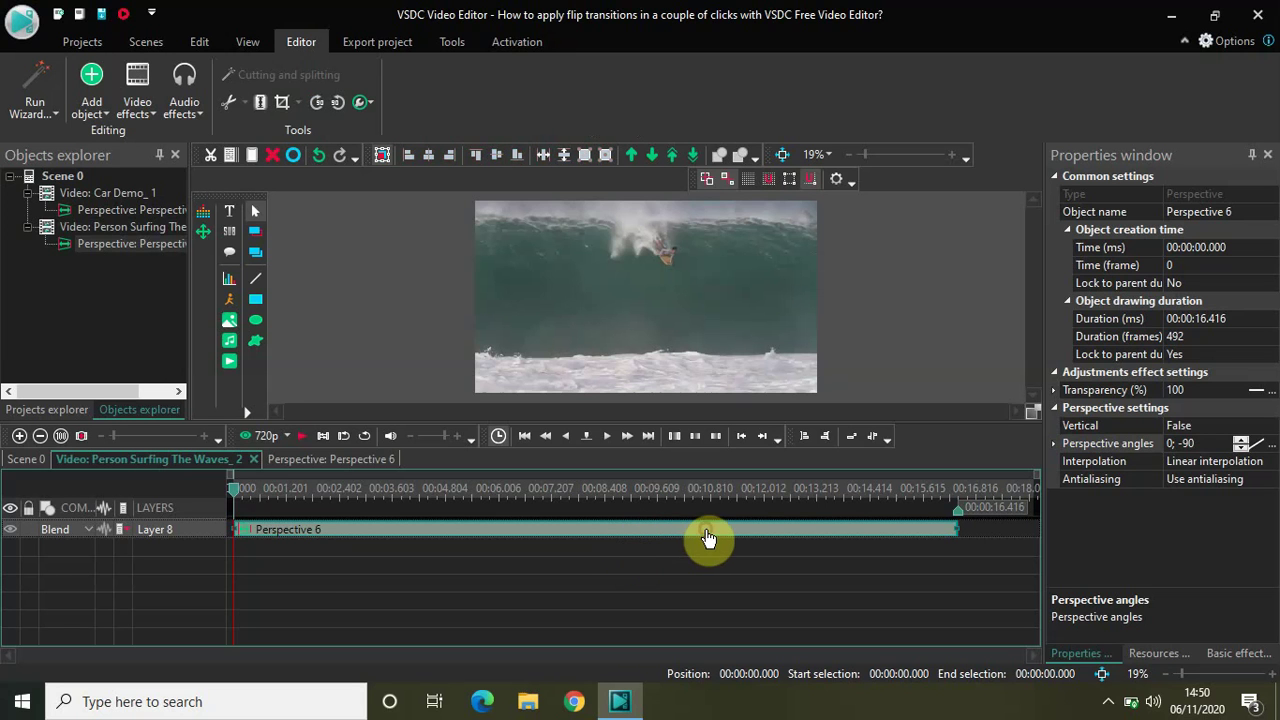
Set Perspective 6's duration to 00:00:00.500.
click(1250, 318)
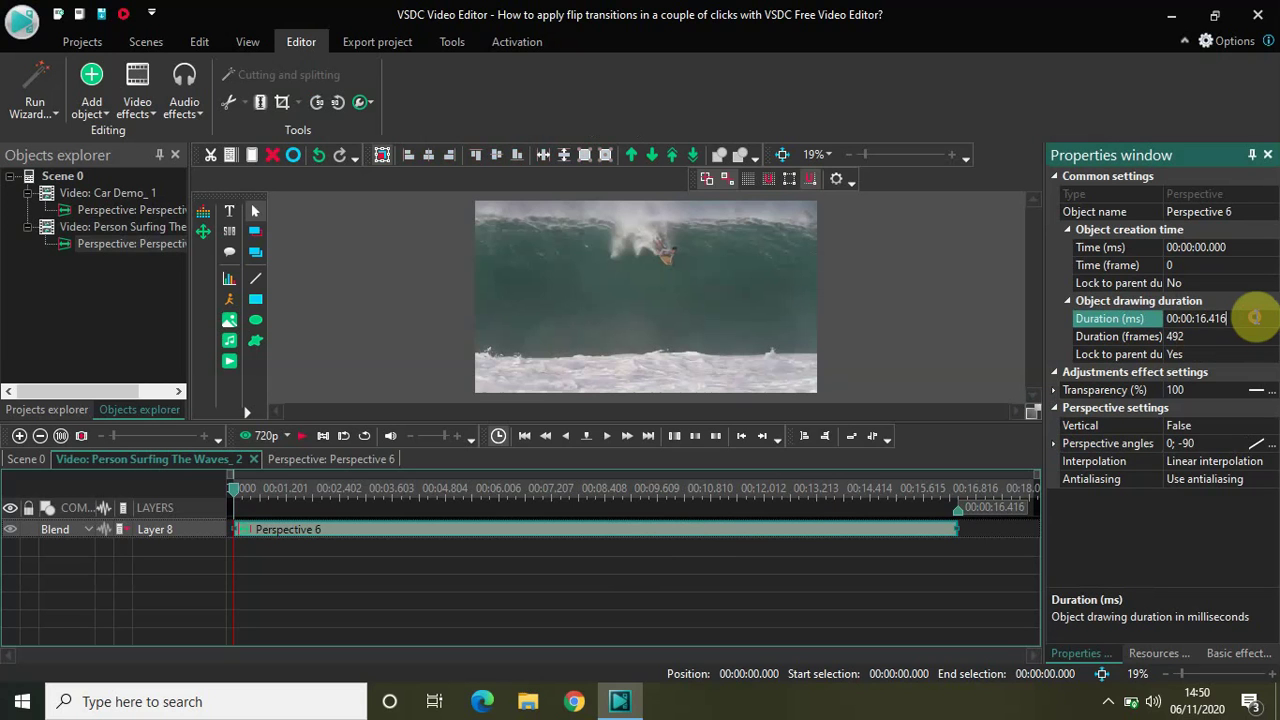
key(BackSpace)
key(BackSpace)
key(BackSpace)
key(BackSpace)
key(BackSpace)
text(00.500)
key(Return)
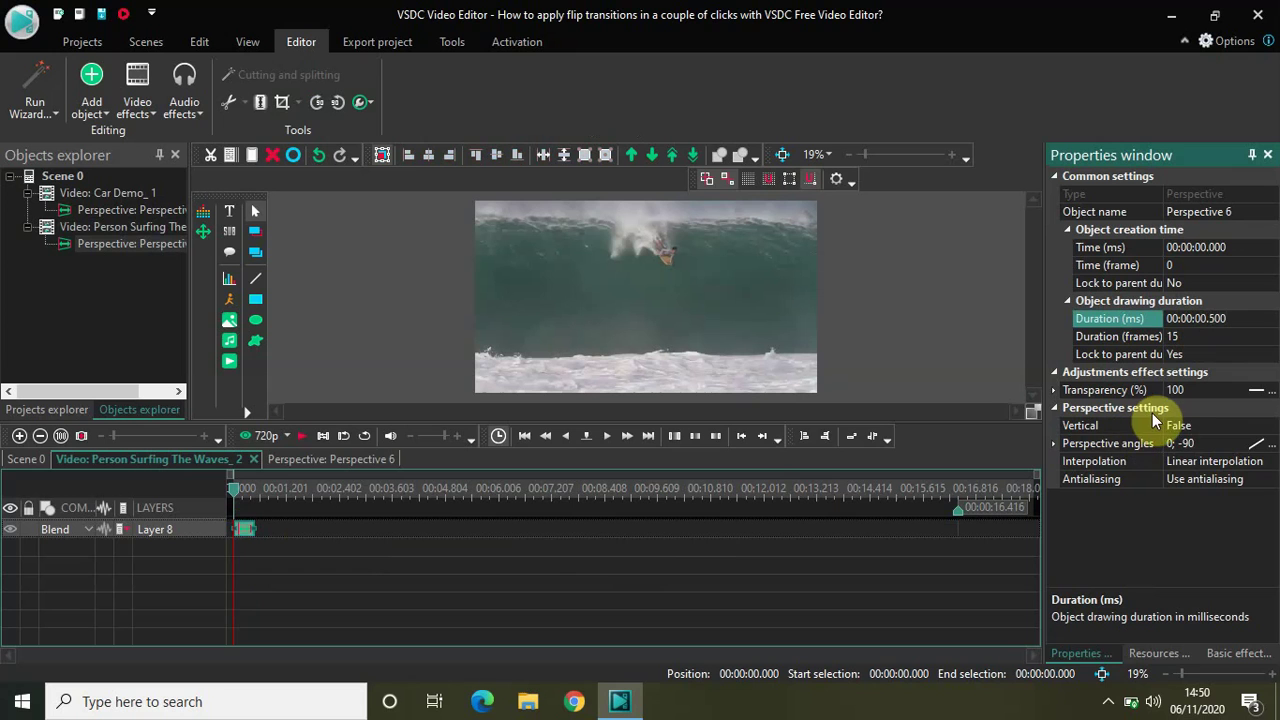
Set Perspective 6's angles to 90; 0.
click(1228, 445)
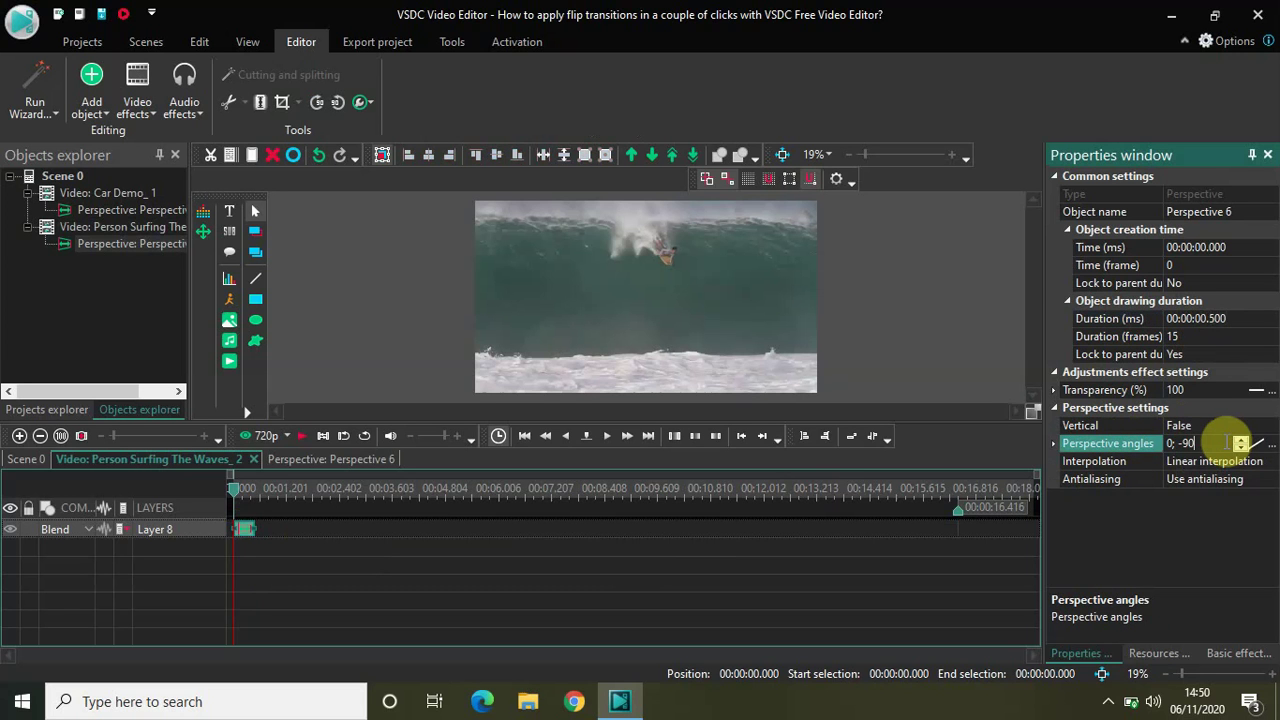
key(BackSpace)
key(BackSpace)
key(BackSpace)
key(BackSpace)
key(BackSpace)
key(BackSpace)
text(90;)
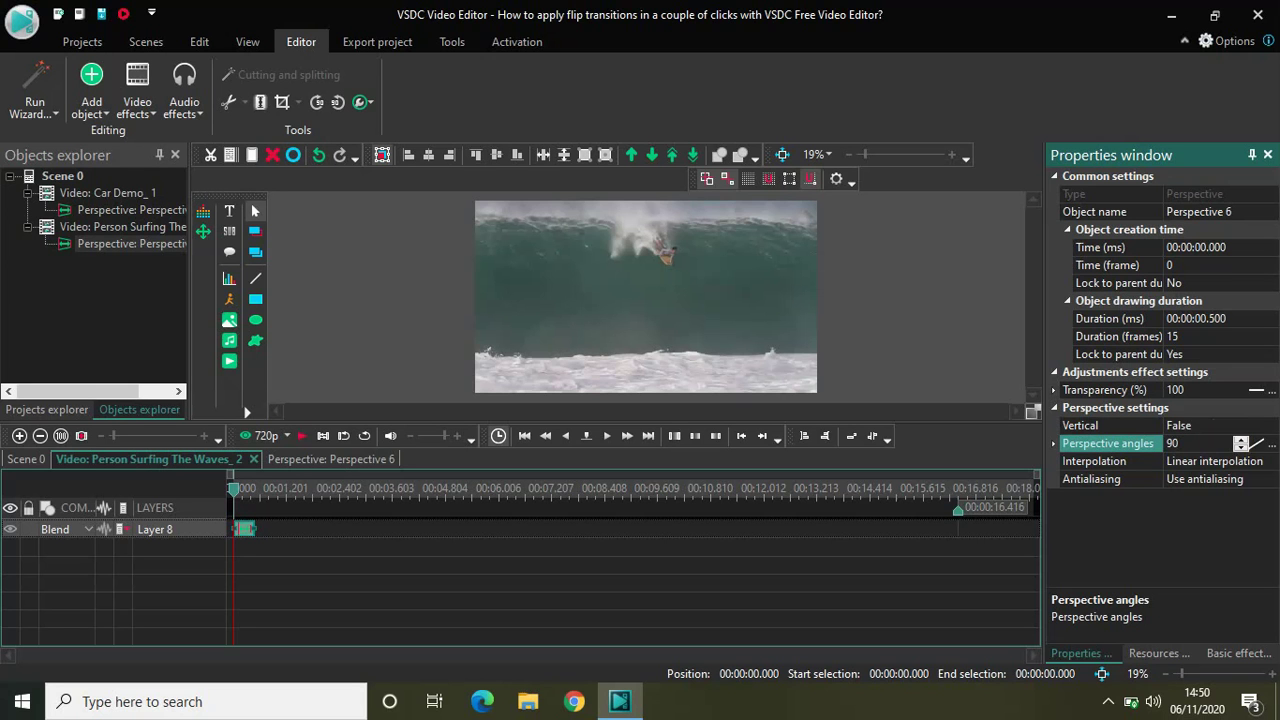
text(0)
key(Return)
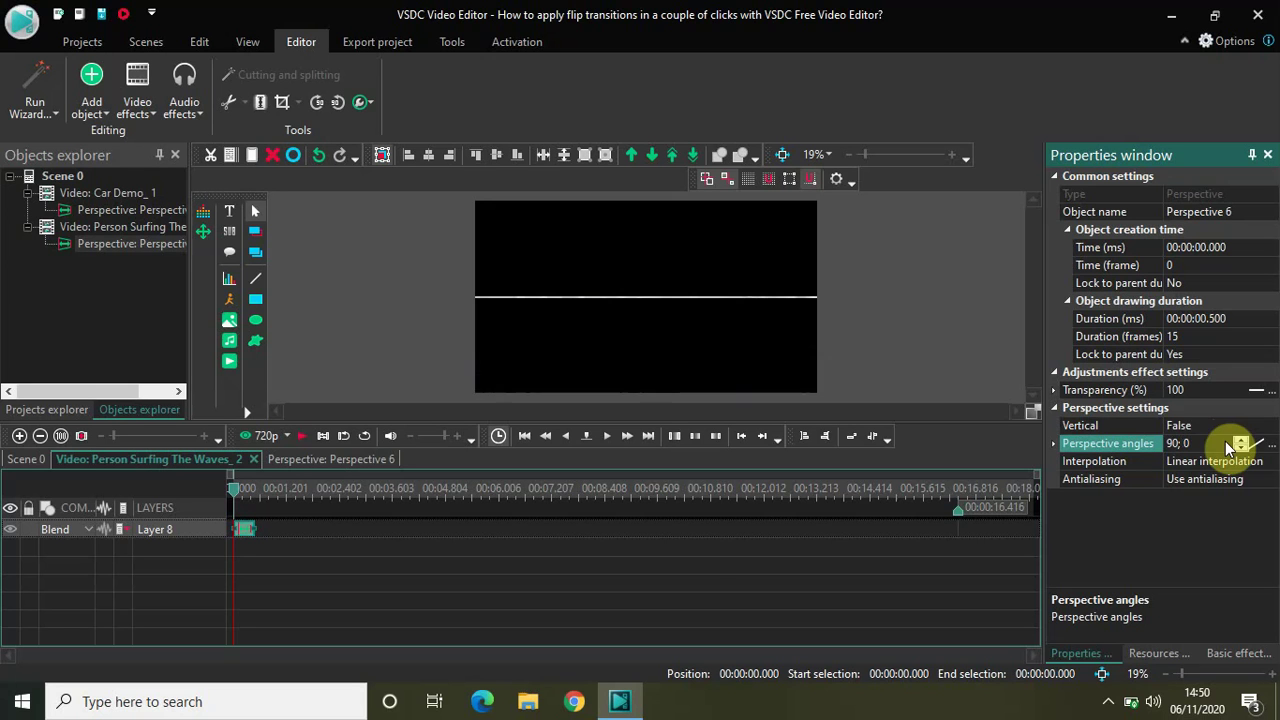
click(148, 459)
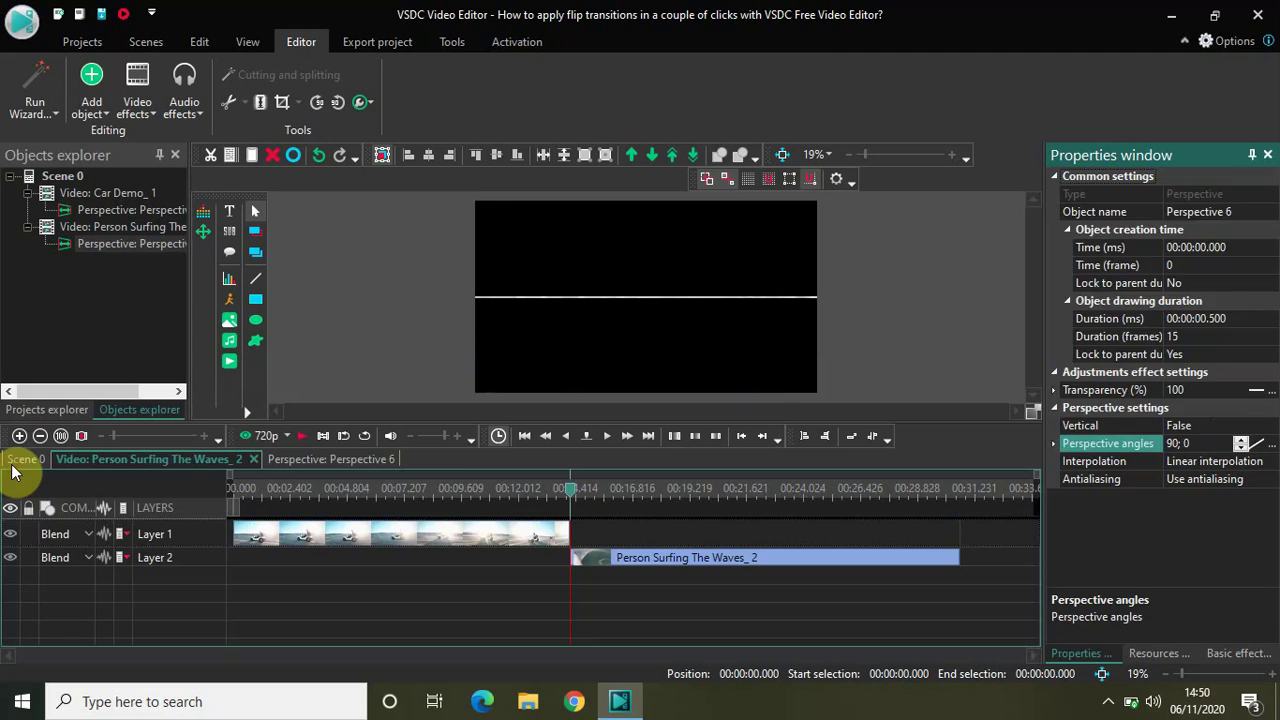
click(455, 497)
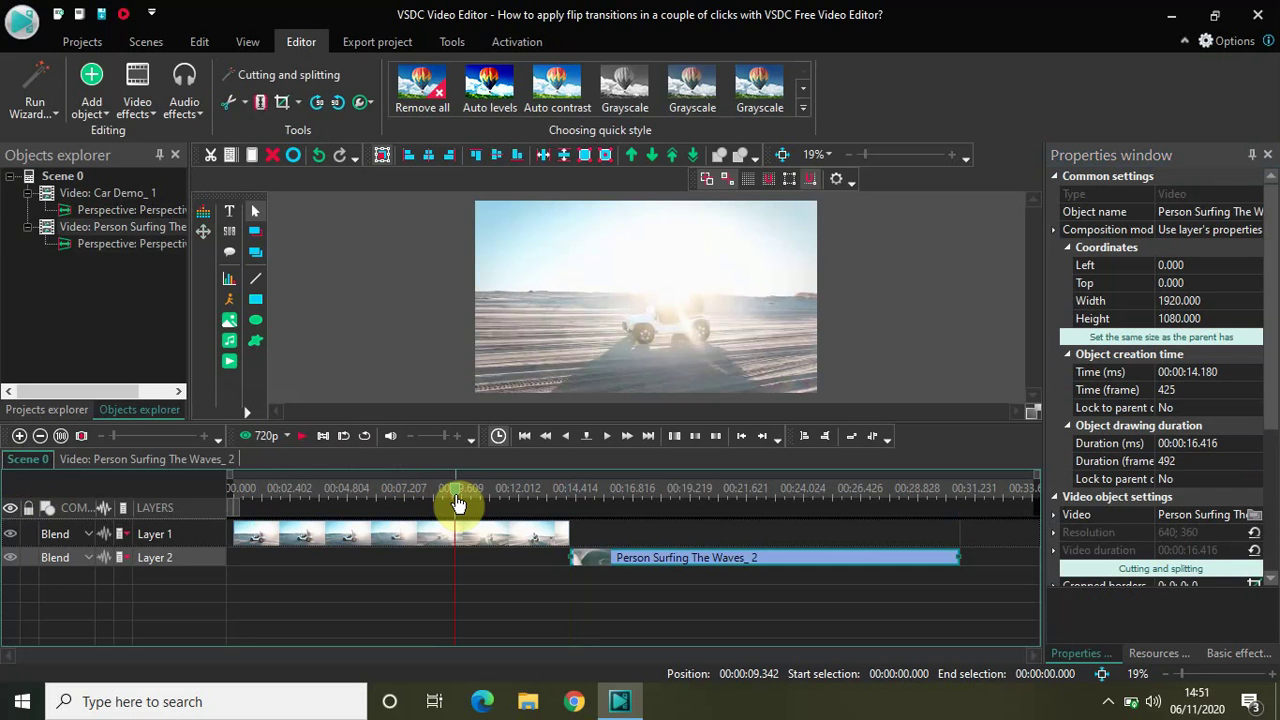
key(space)
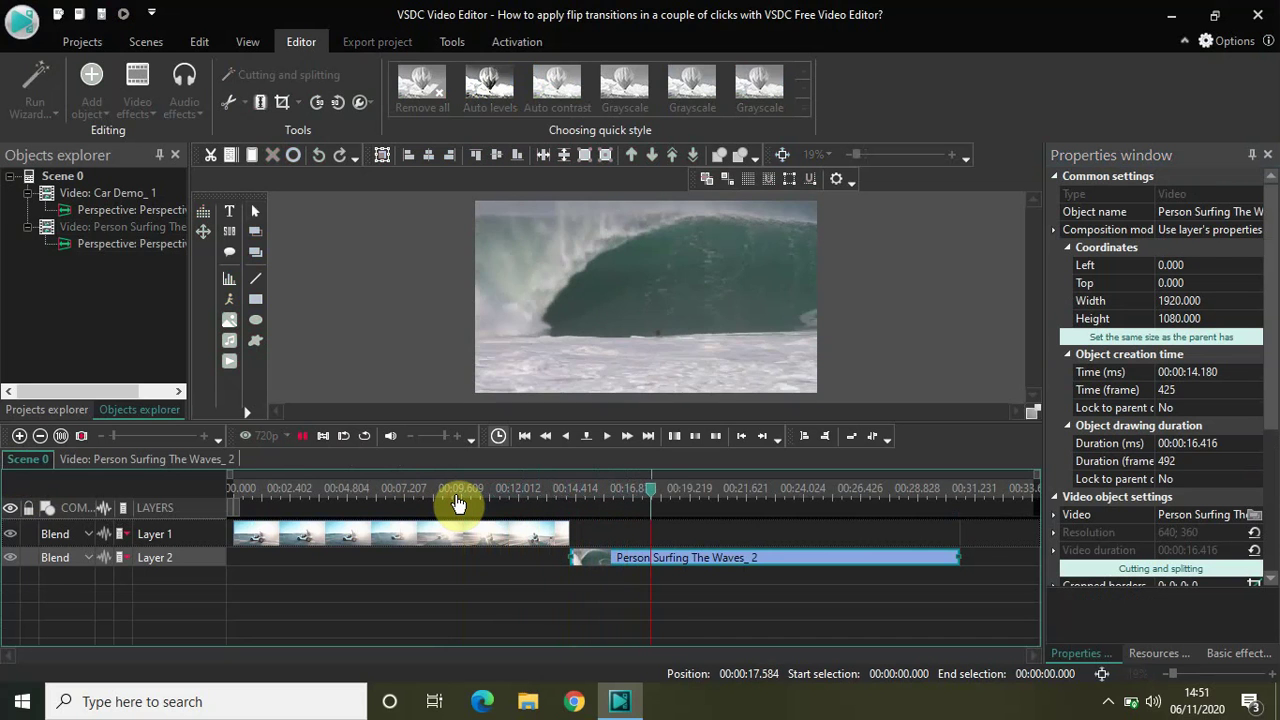
key(space)
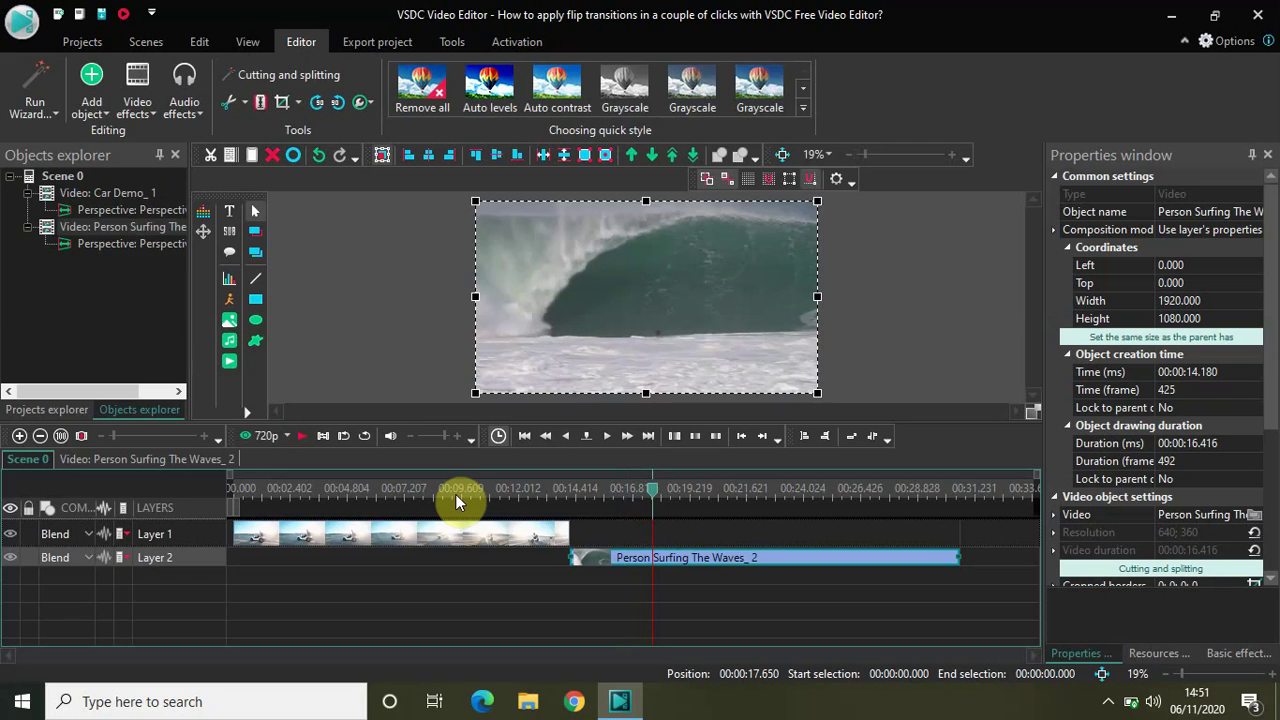